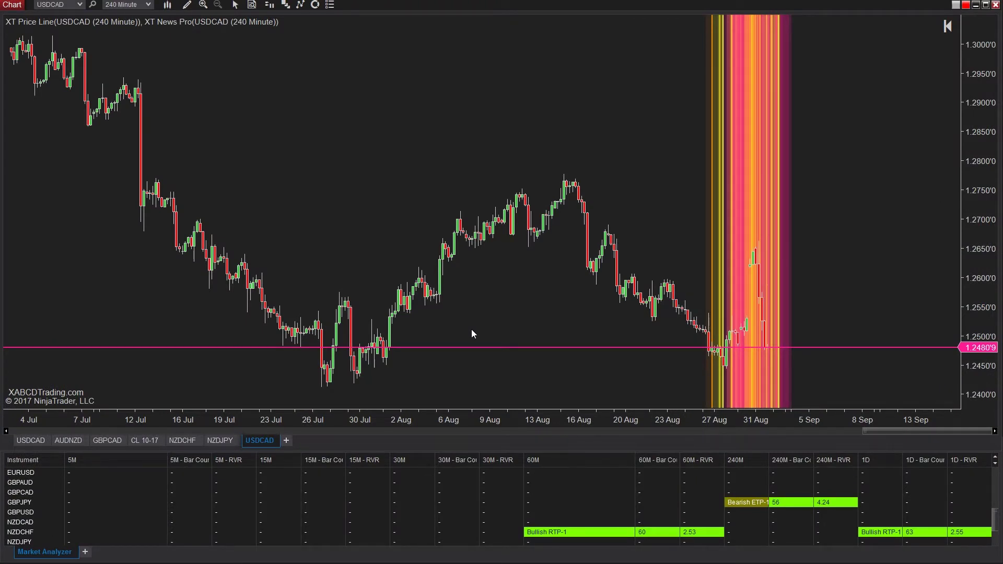
Switch the USDCAD chart to 30-minute bars.
left_click_drag(475, 330, 429, 327)
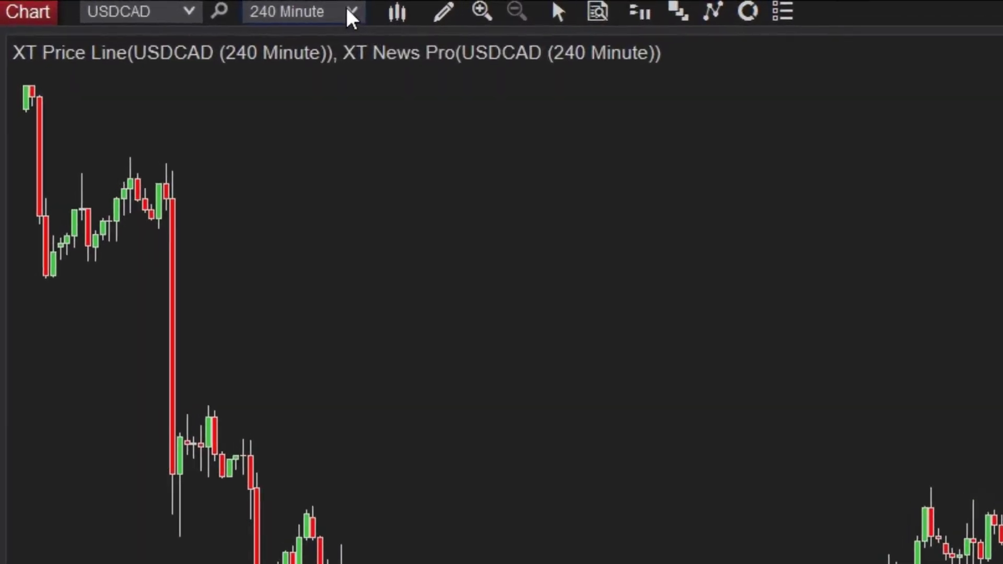
left_click(306, 10)
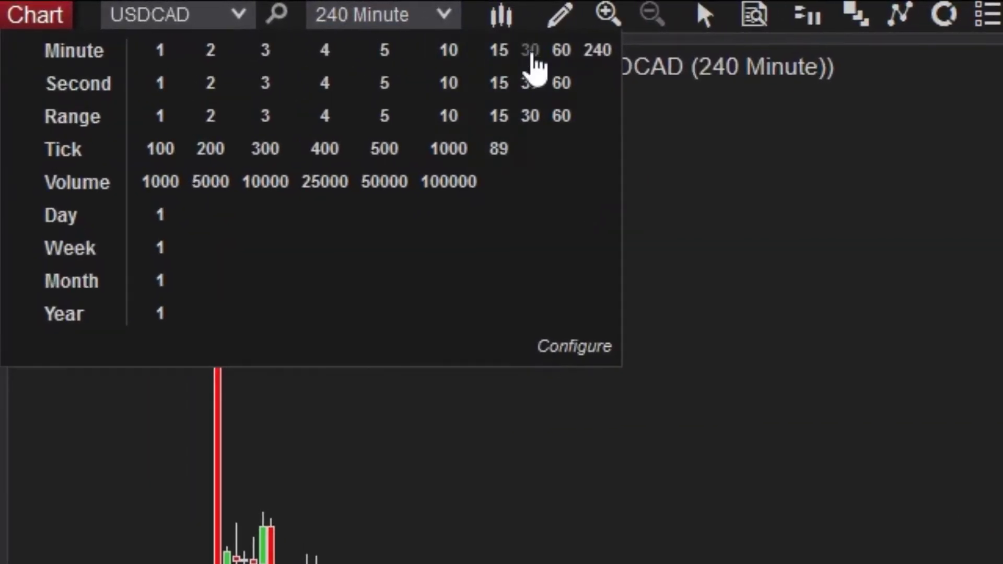
left_click(530, 51)
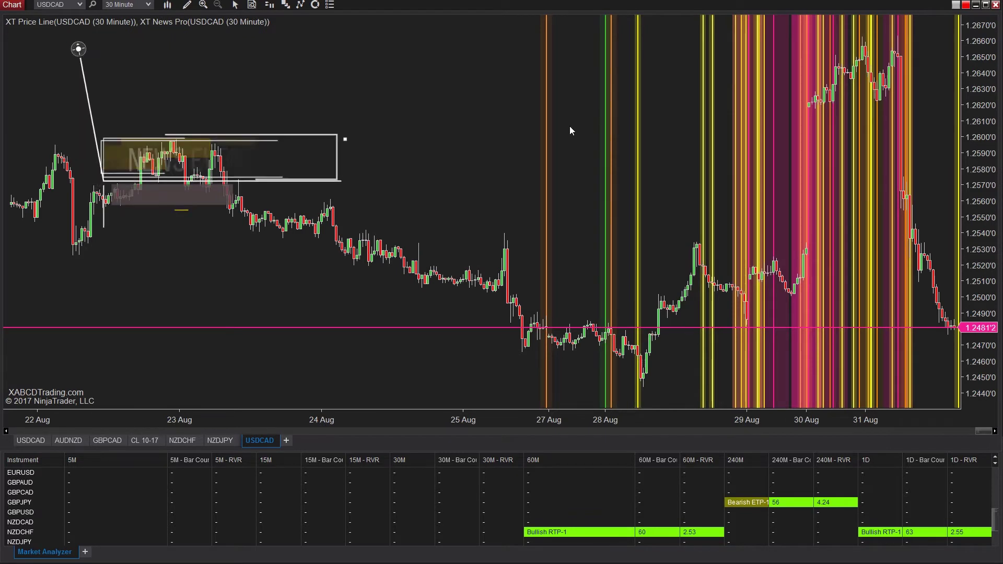
Select several XT News Pro lines, including Unemployment Rate, to read their event titles.
scroll(570, 126, "down", 5)
left_click(516, 211)
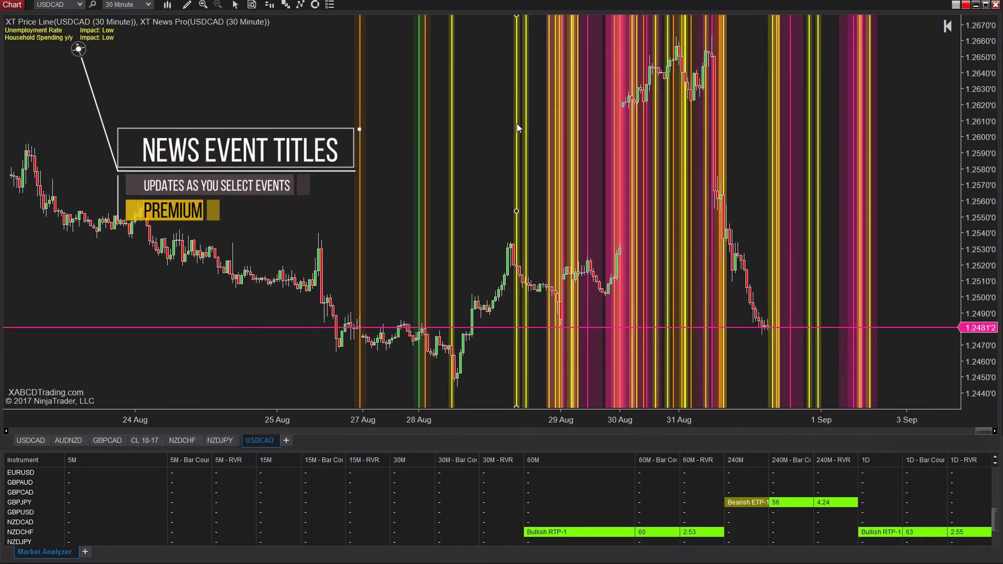
left_click(790, 146)
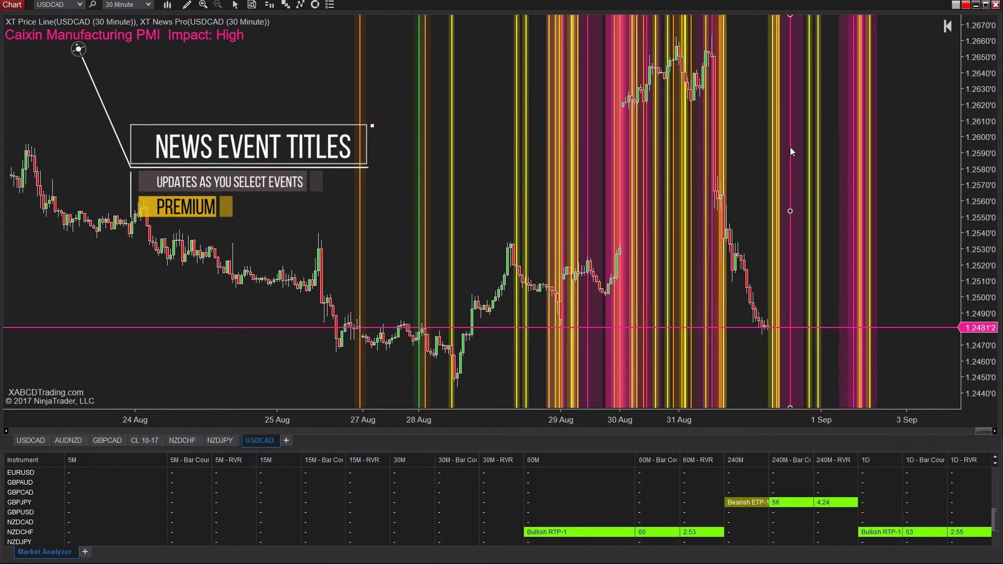
left_click(458, 134)
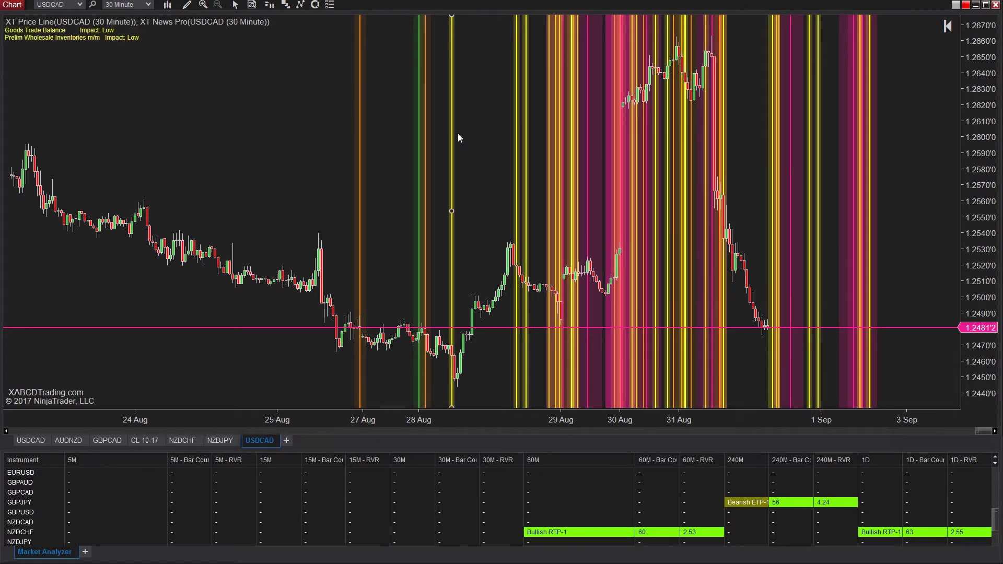
left_click(525, 134)
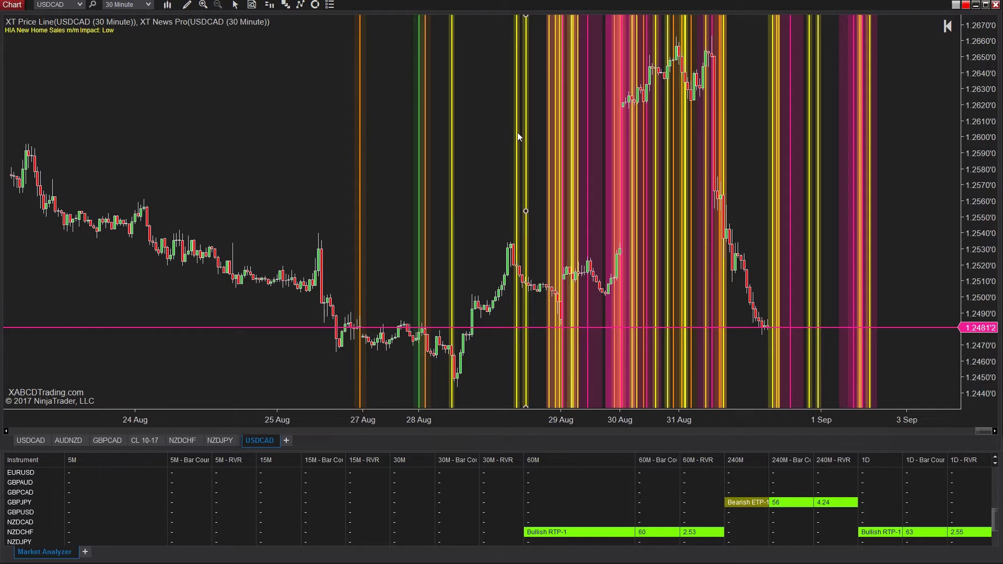
left_click(518, 134)
right_click(238, 115)
Turn off Is visible for XT News Pro's Low Priority Events and confirm.
left_click(289, 183)
right_click(267, 172)
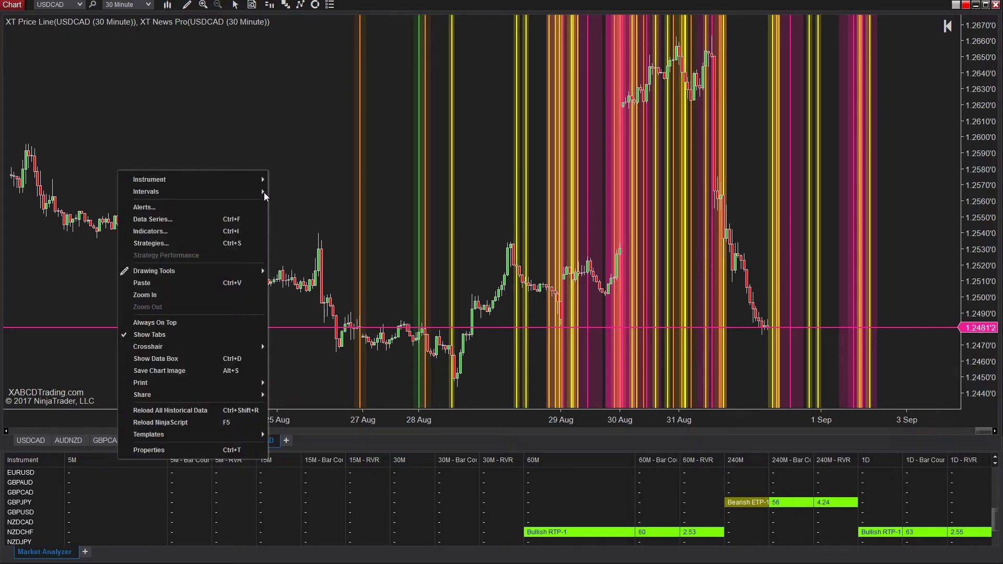
left_click(225, 232)
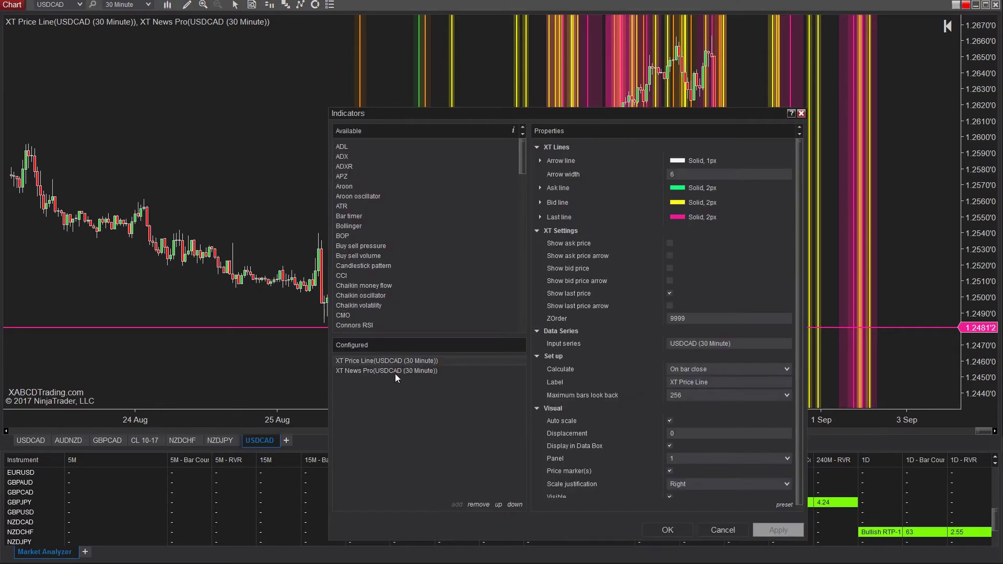
left_click(395, 371)
left_click(540, 229)
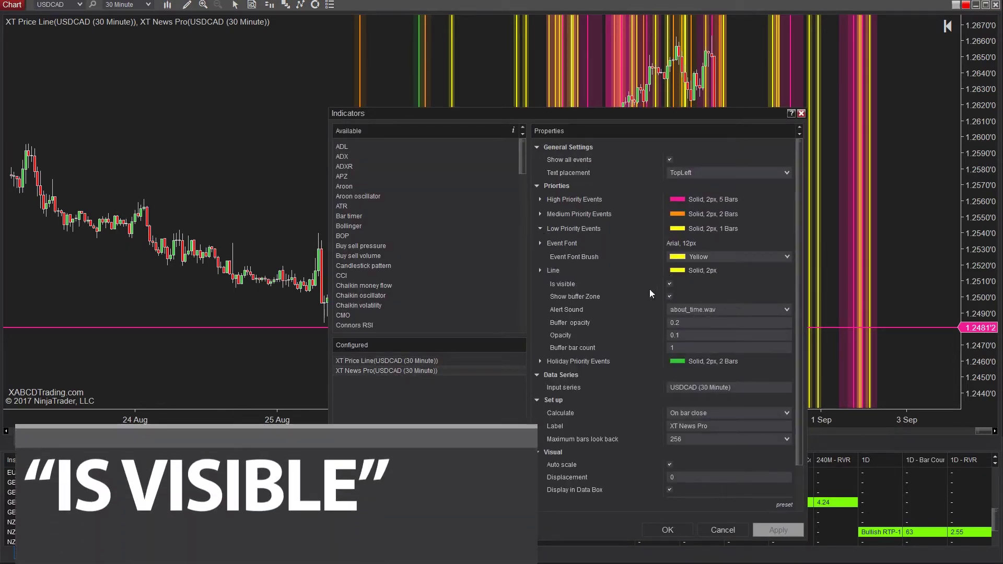
left_click(670, 284)
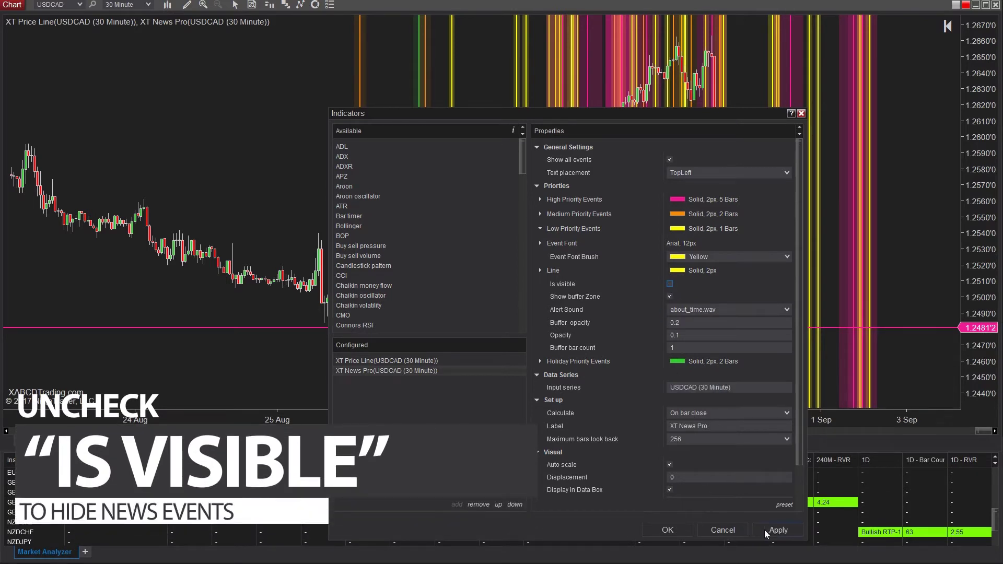
left_click(667, 531)
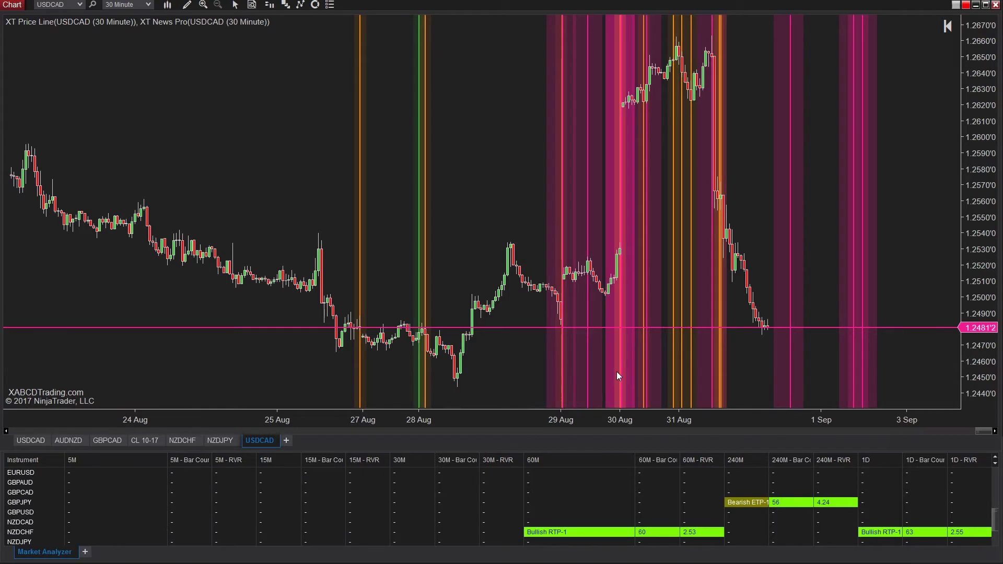
Turn off Is visible for Medium Priority Events, then apply and close.
double_click(616, 375)
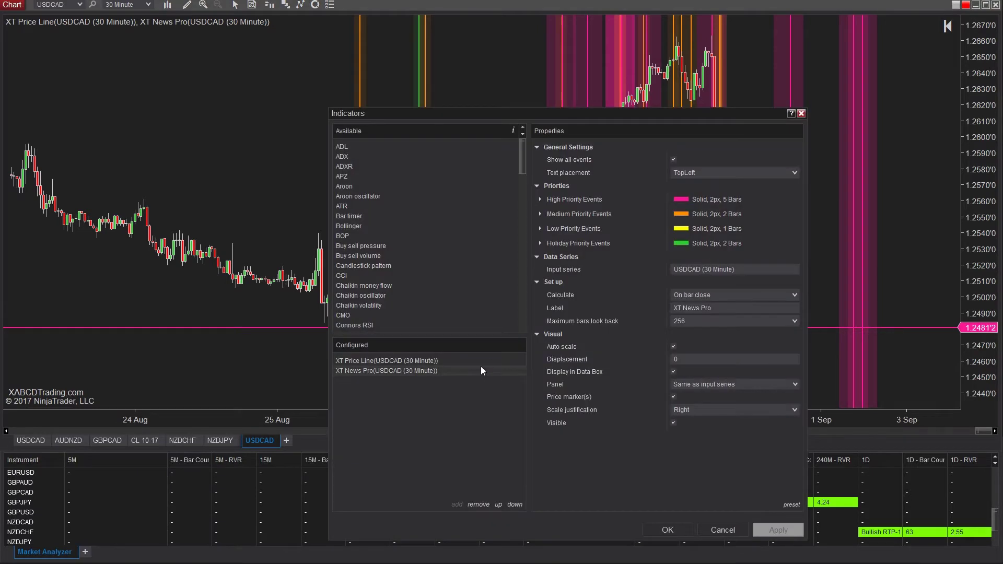
left_click(539, 214)
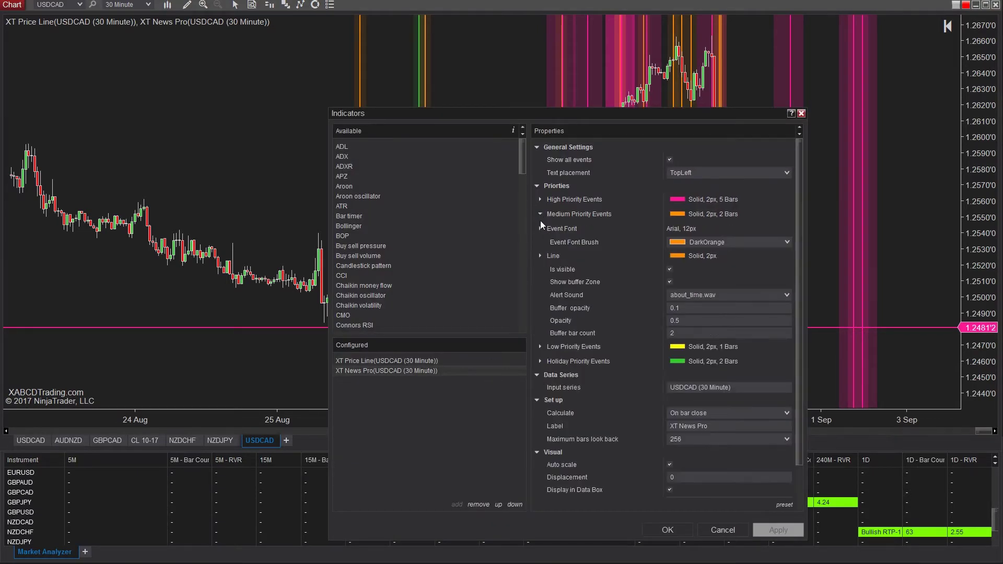
left_click(670, 270)
left_click(778, 530)
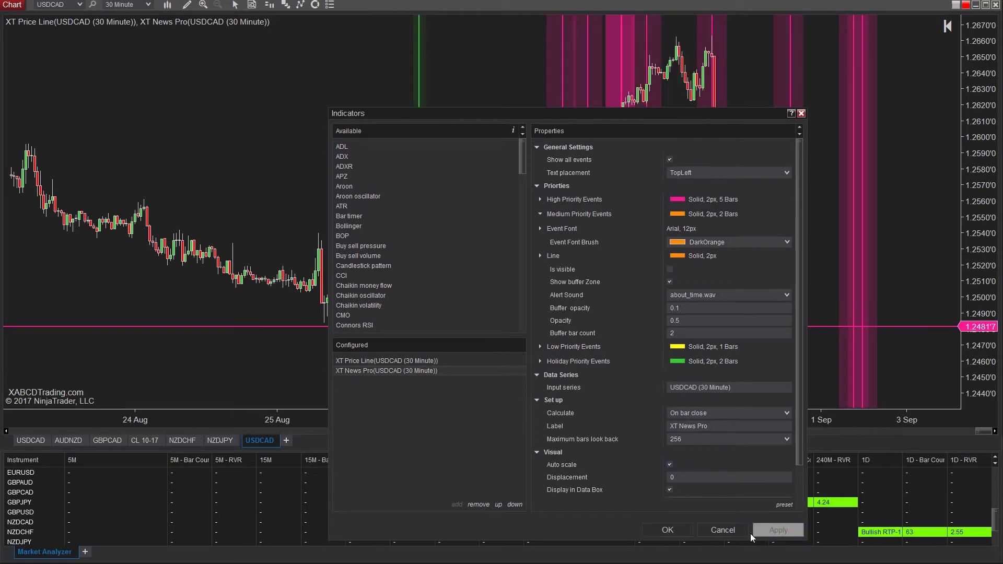
left_click(678, 533)
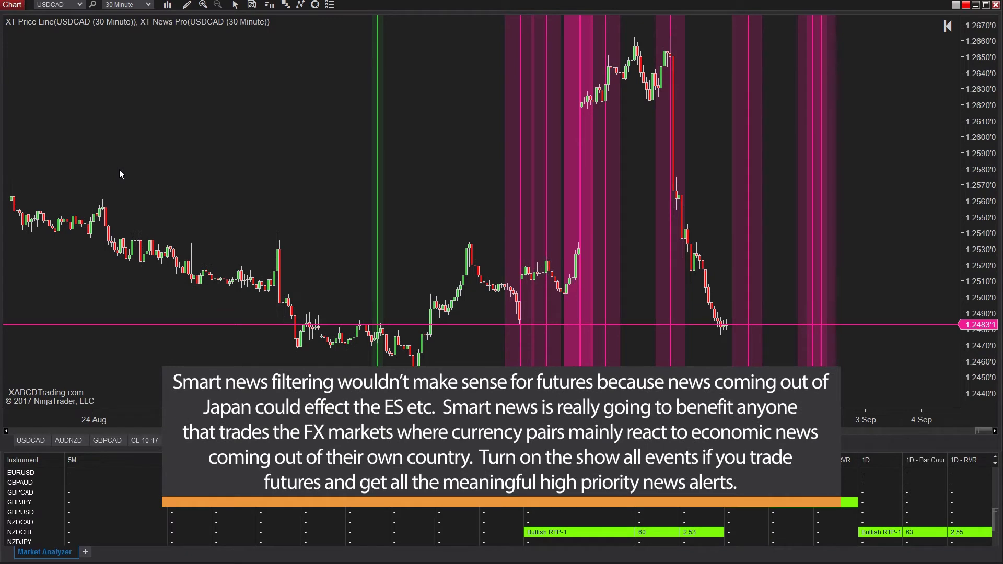
scroll(167, 172, "down", 3)
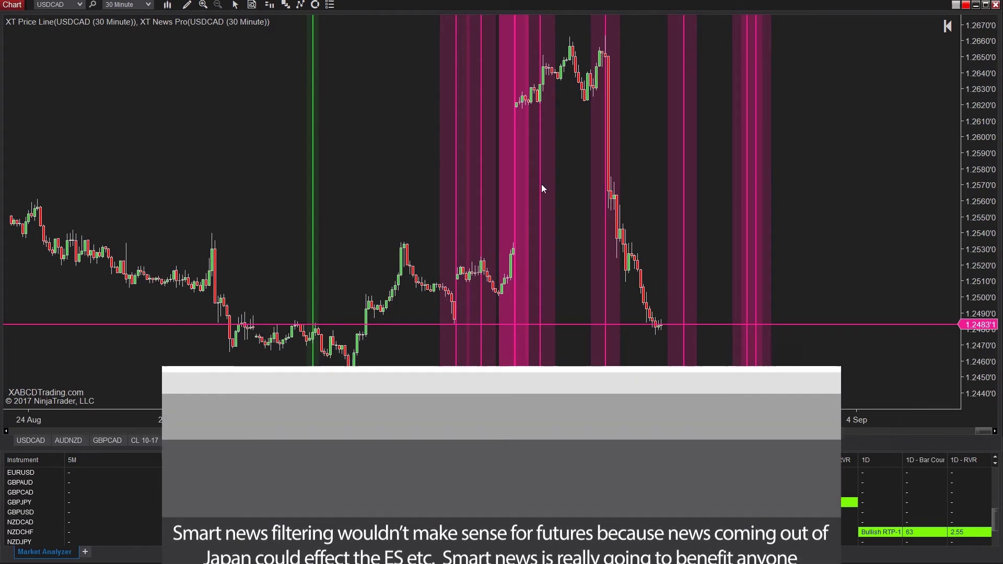
left_click(540, 186)
left_click(225, 157)
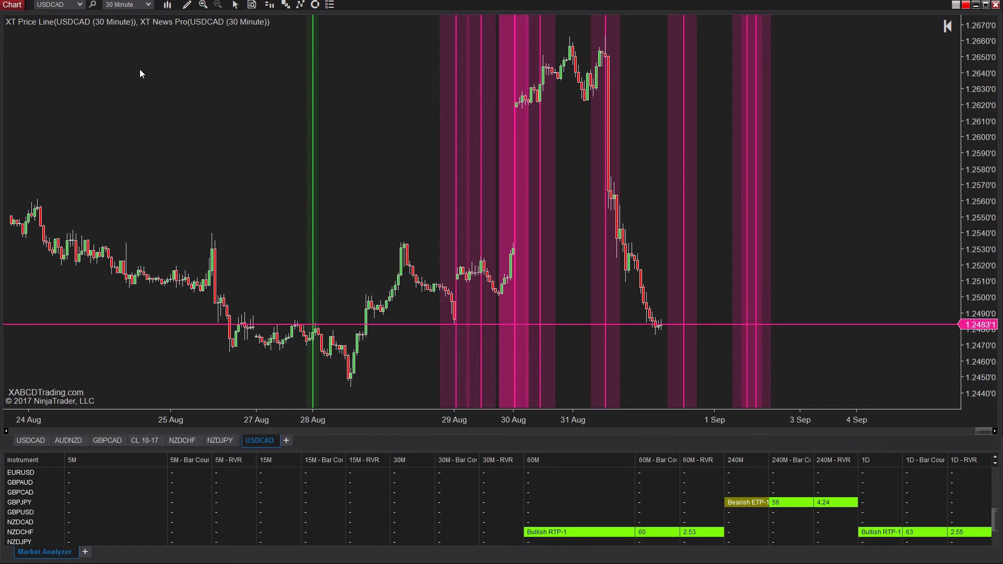
right_click(171, 95)
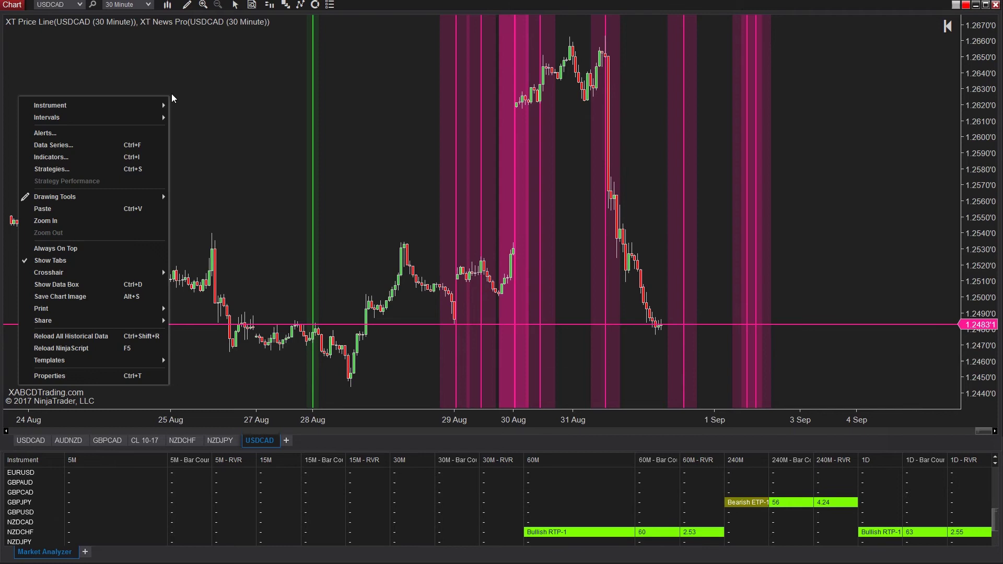
Uncheck Show all events in XT News Pro and apply, removing the holiday line.
left_click(142, 156)
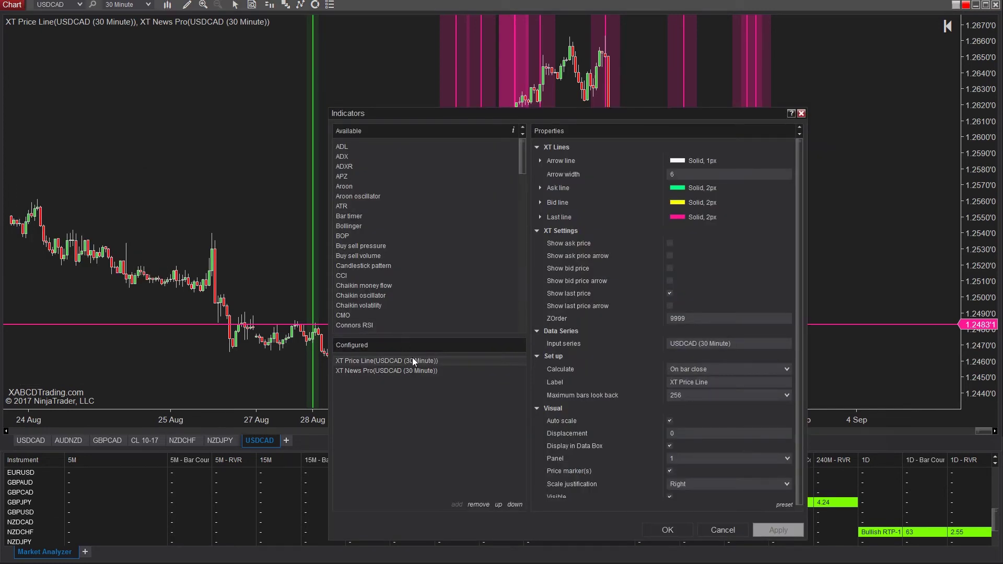
left_click(415, 368)
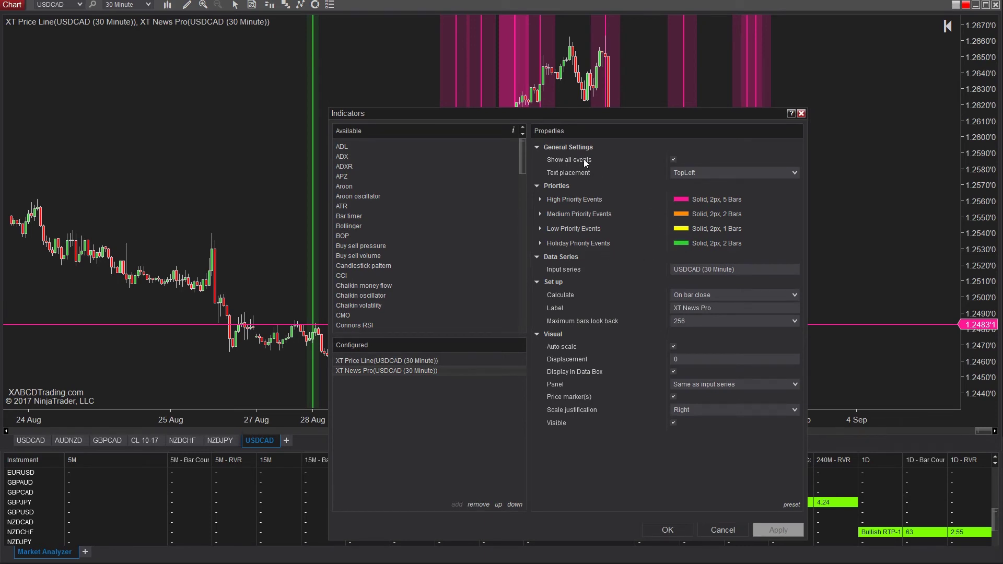
left_click(674, 160)
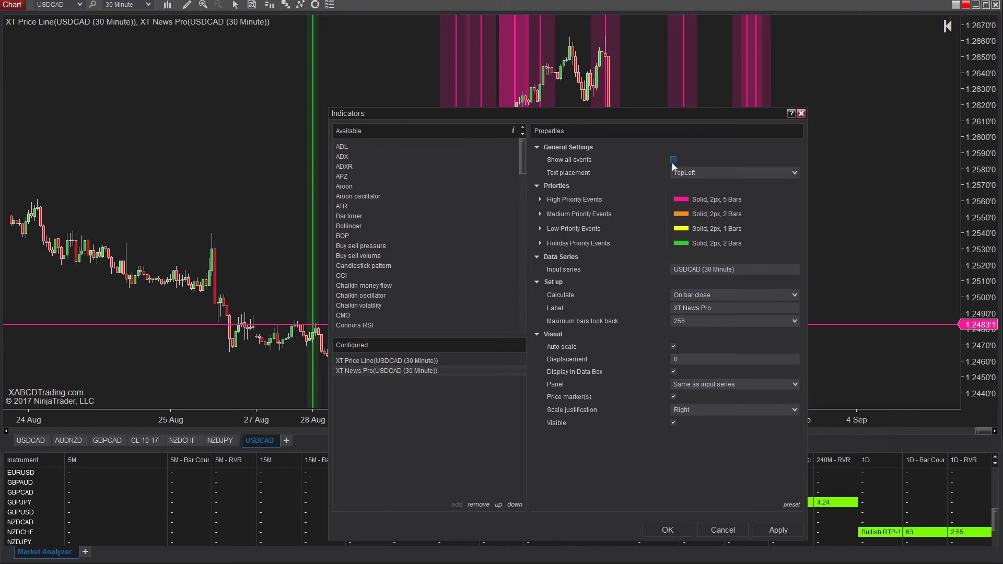
left_click(778, 530)
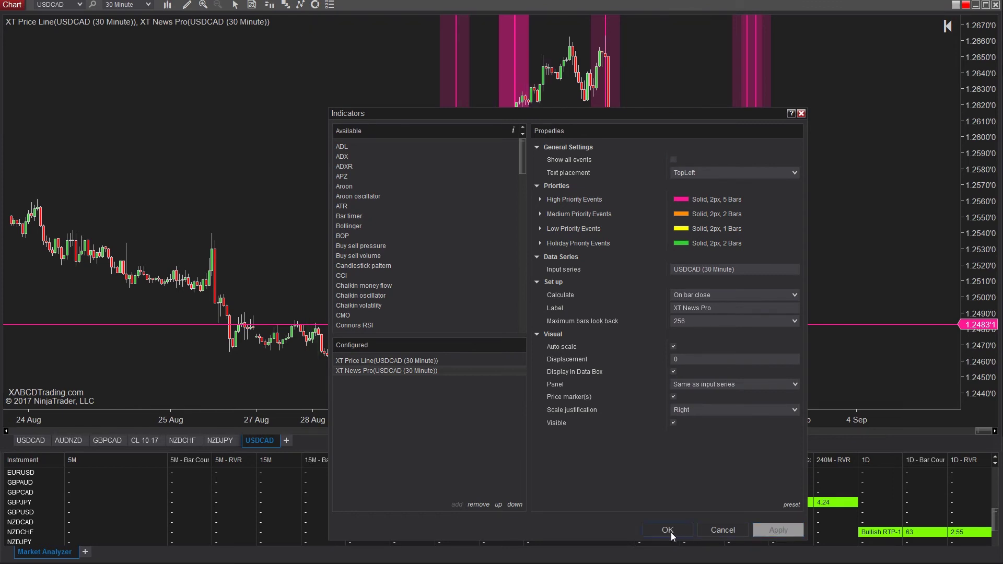
left_click(667, 530)
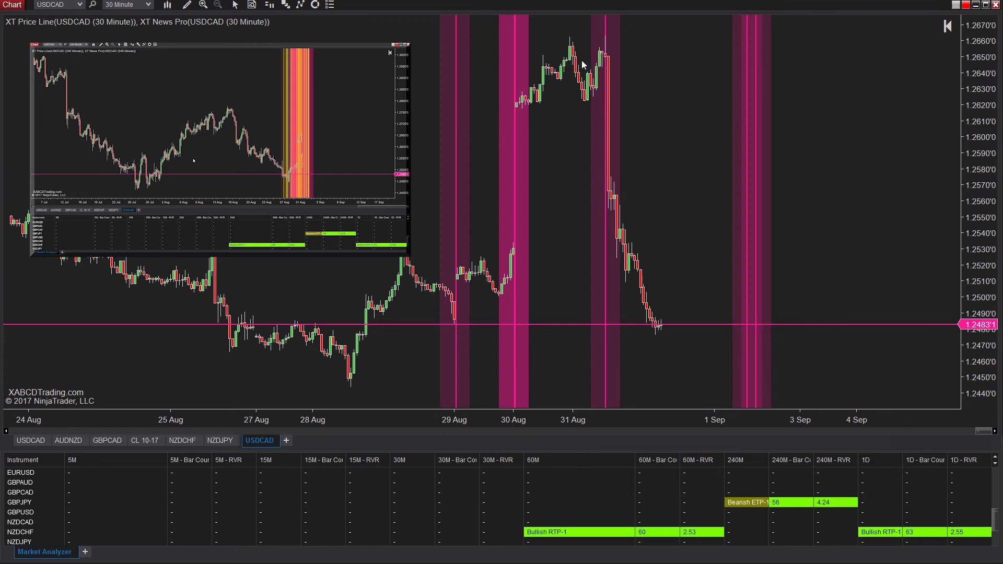
Pan the USDCAD chart forward to show dates through 5 Sep.
left_click_drag(657, 79, 609, 83)
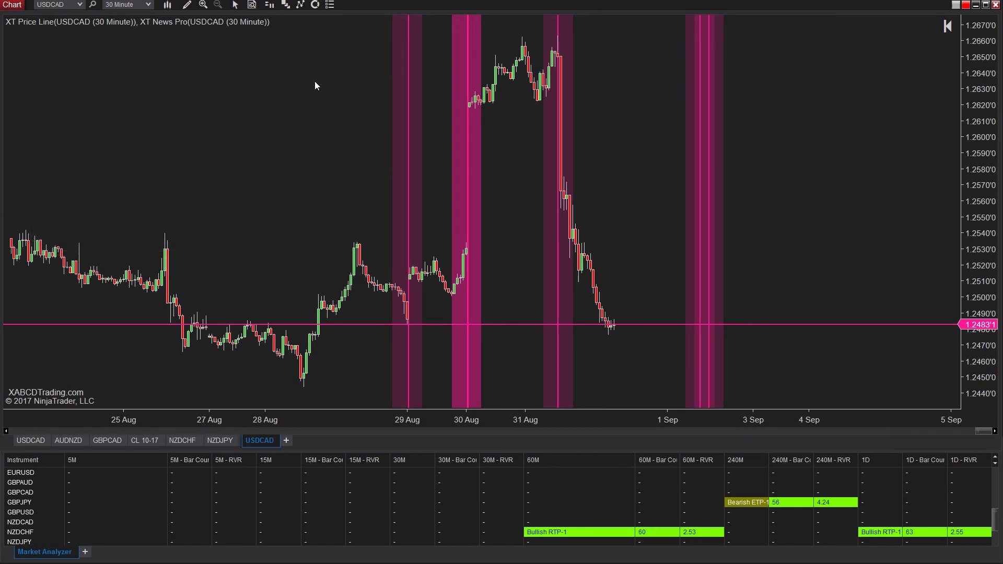
right_click(315, 85)
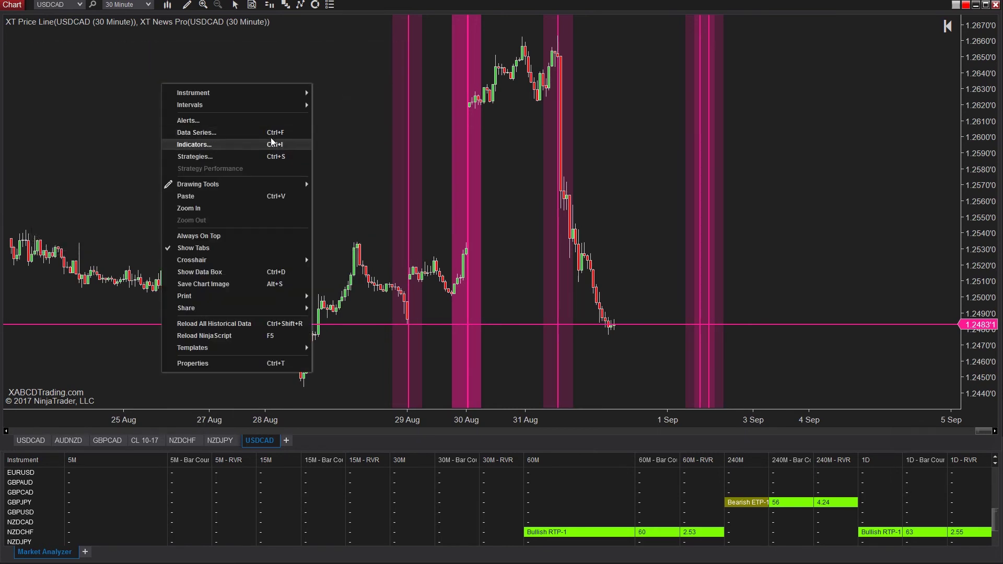
Set the XT News Pro High Priority Events alert sound to Announcement.wav.
left_click(257, 145)
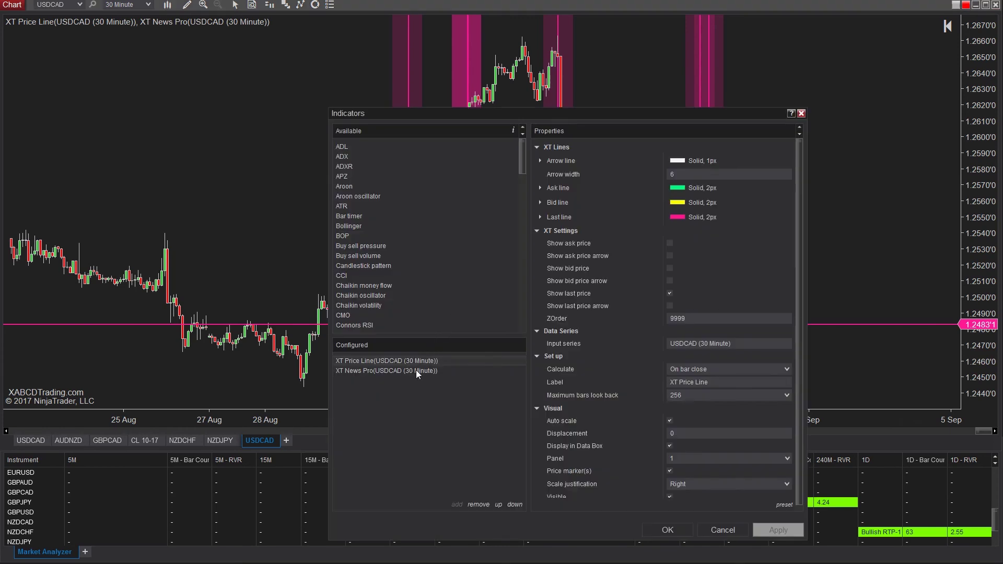
left_click(416, 371)
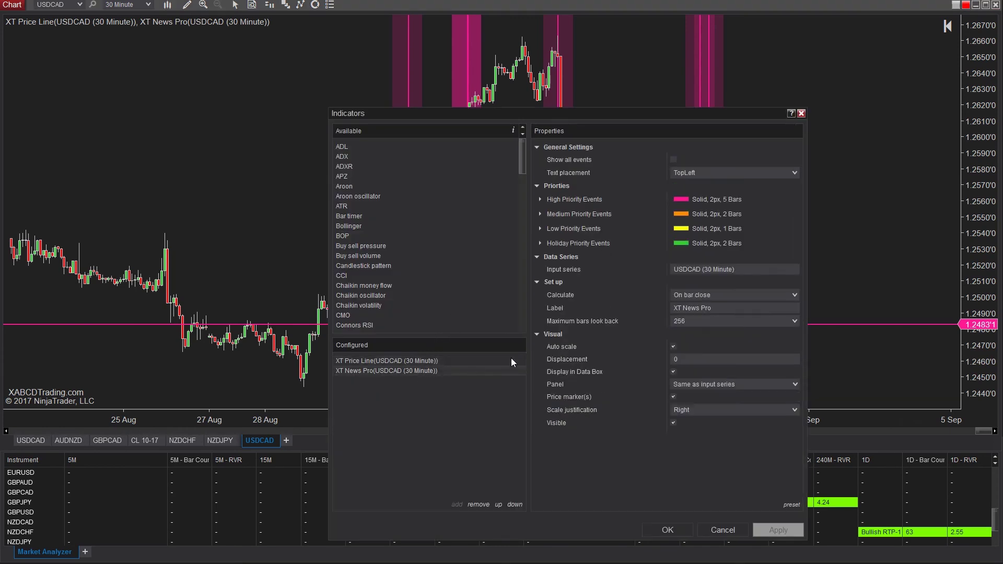
left_click(540, 199)
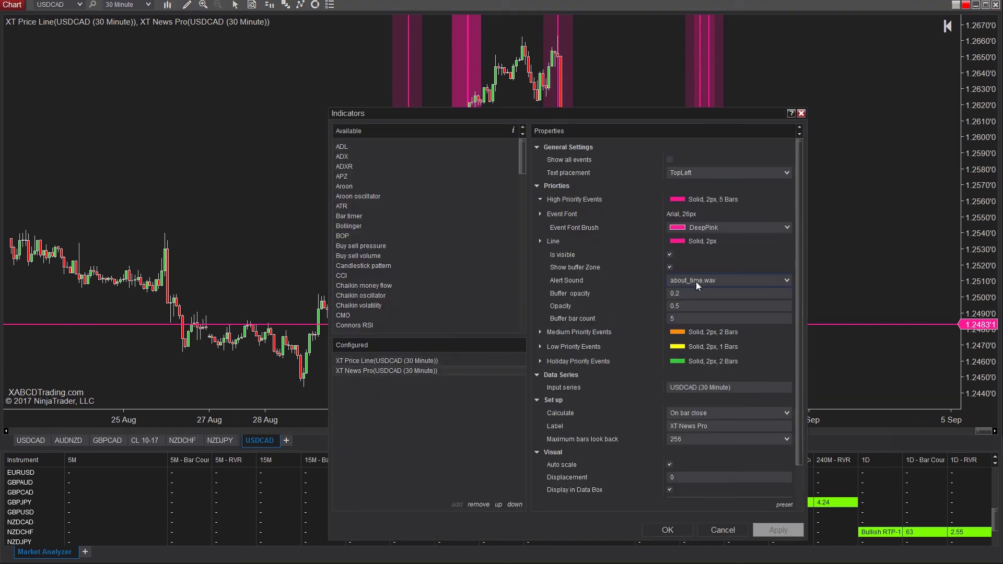
left_click(791, 280)
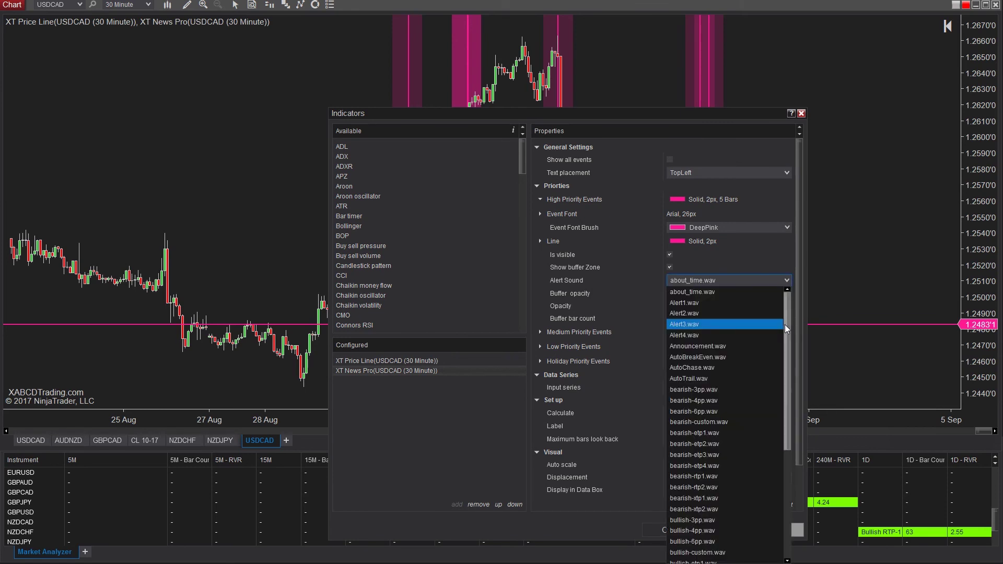
left_click_drag(787, 409, 785, 472)
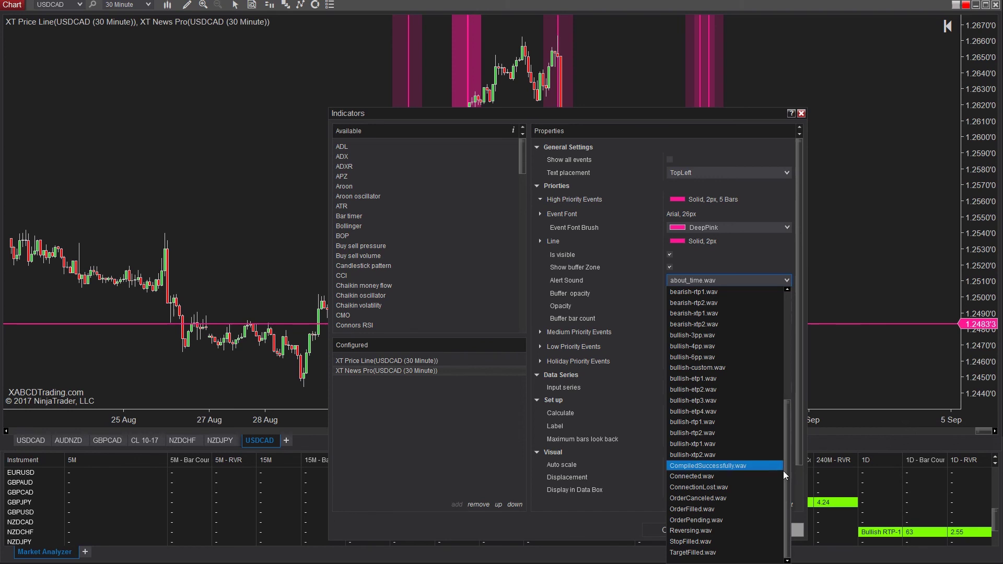
left_click(788, 391)
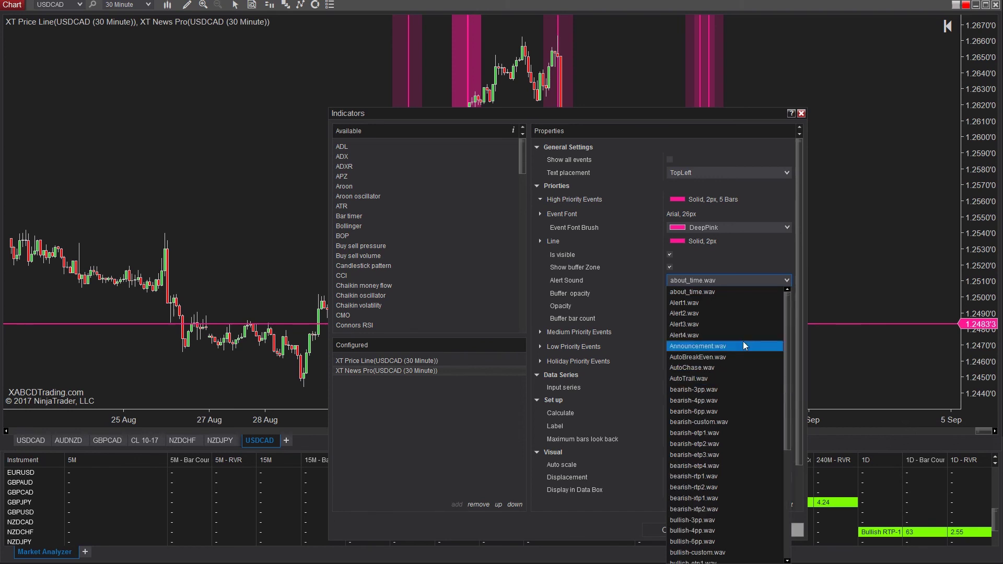
left_click(672, 347)
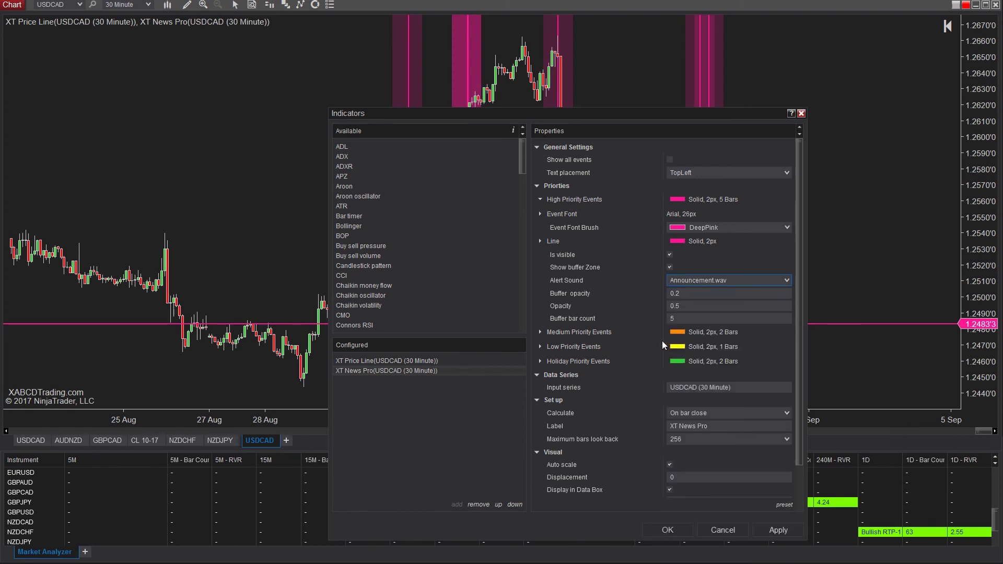